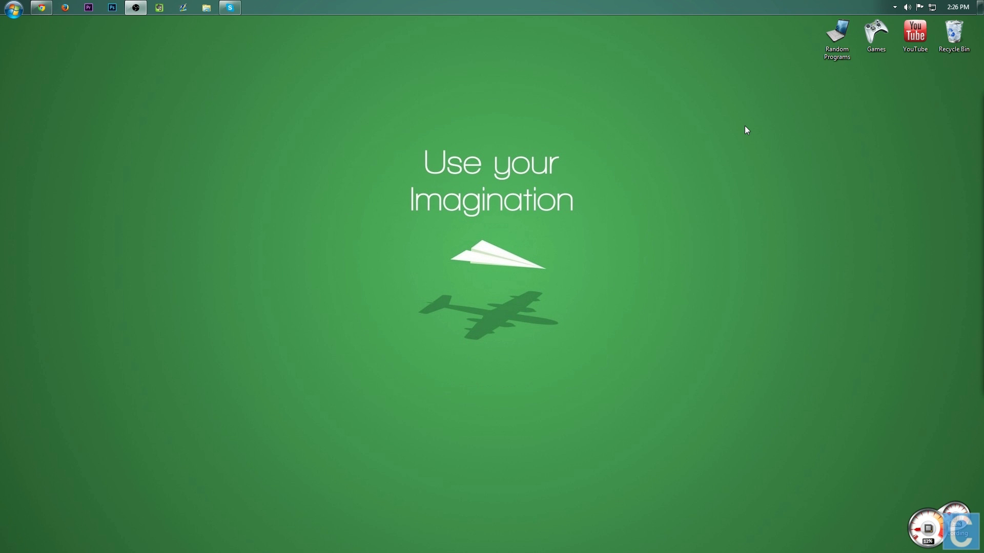
Restore the Chrome window showing the optifine.net downloads page from the taskbar
click(40, 5)
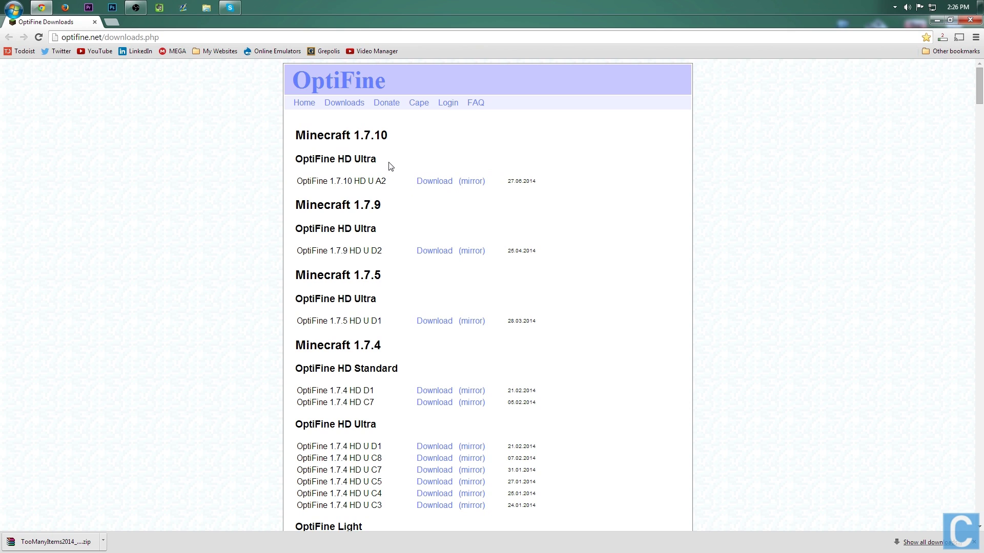
Back out of the adf.ly ad page, download OptiFine_1.7.10_HD_U_A2.jar from its mirror, and keep it
click(428, 183)
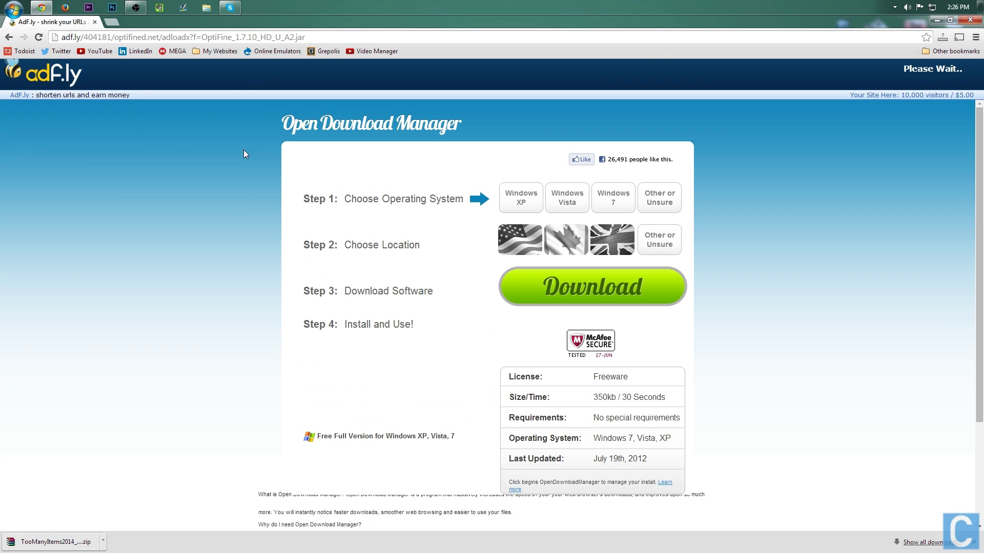
click(9, 37)
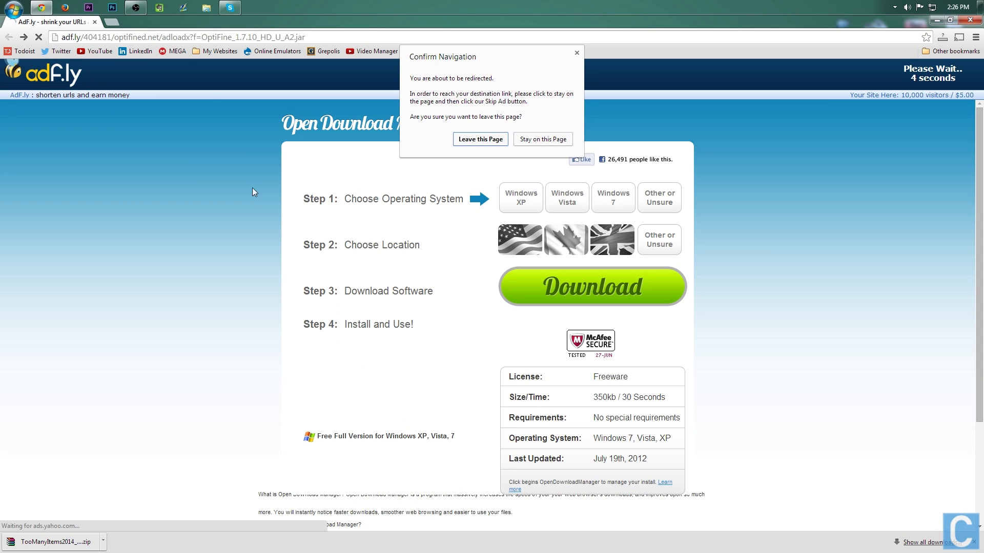
click(487, 140)
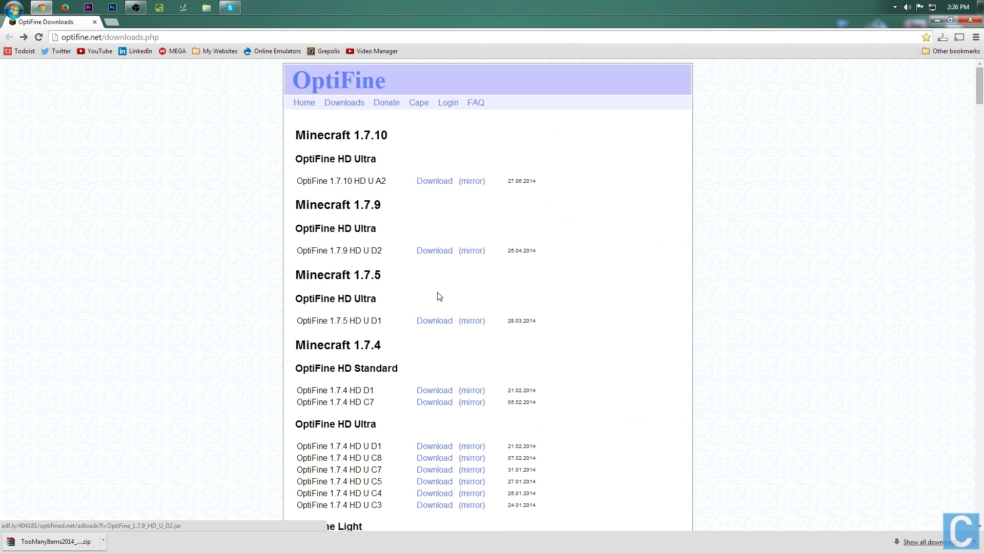
click(472, 182)
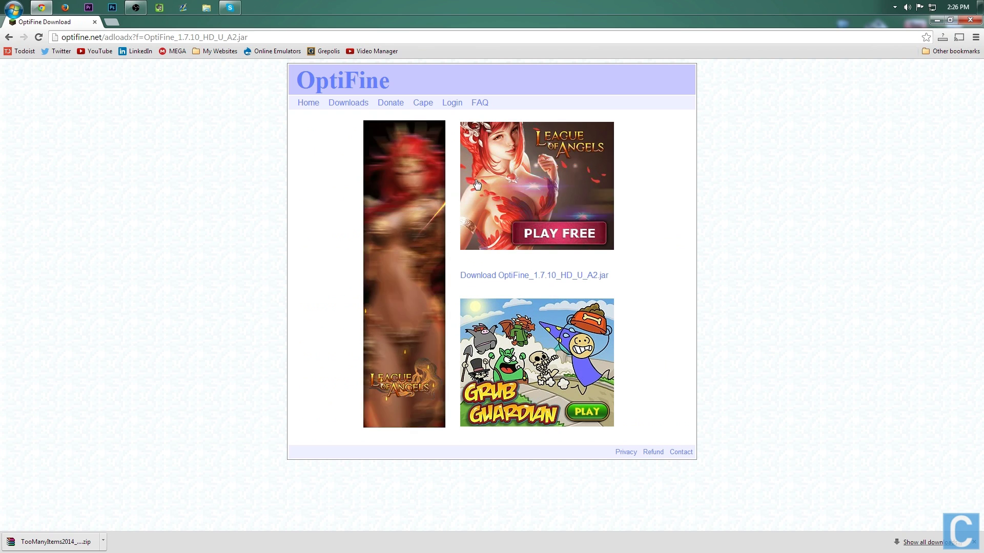
click(500, 277)
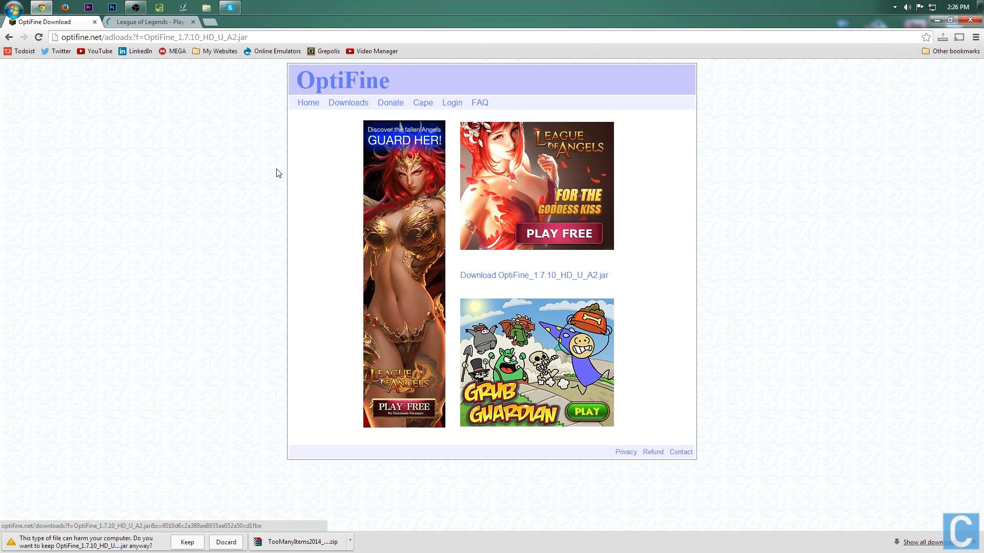
click(179, 542)
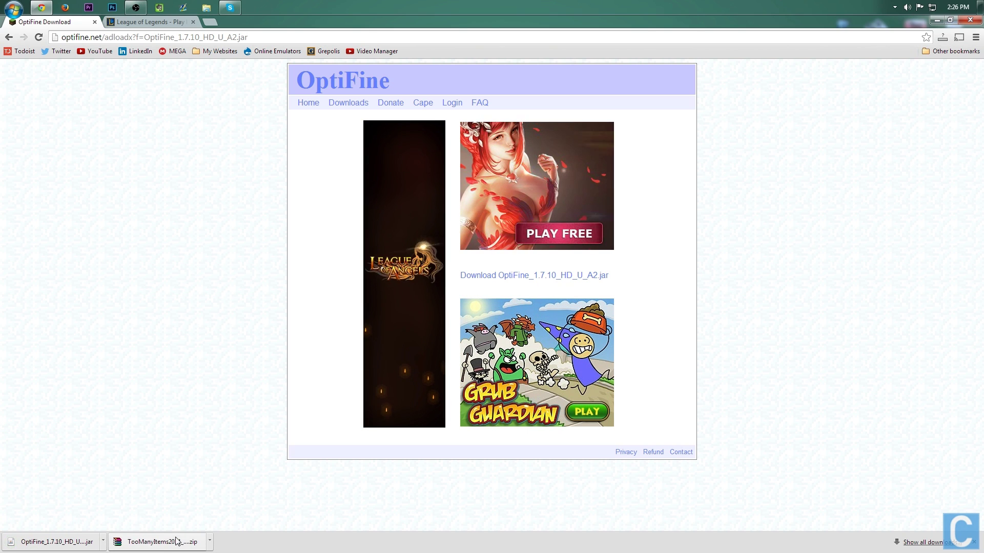
Minimize Chrome and select the OptiFine_1.7.10_HD_U_A2.jar on the desktop
click(937, 20)
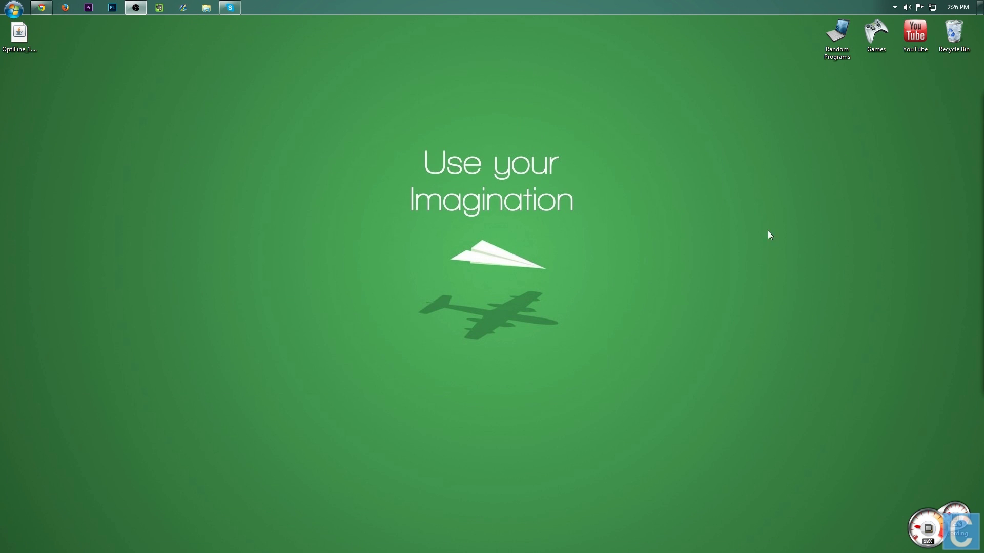
click(33, 39)
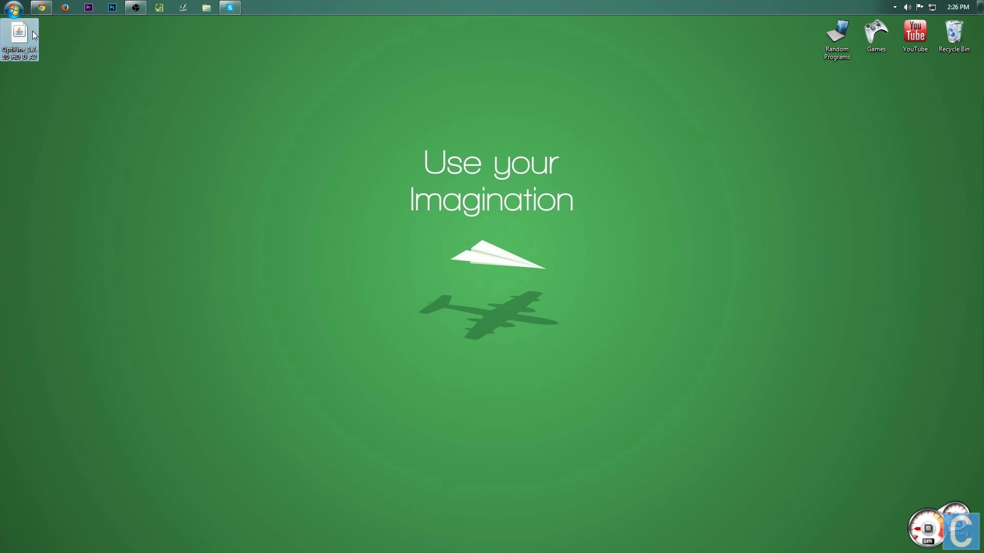
click(15, 9)
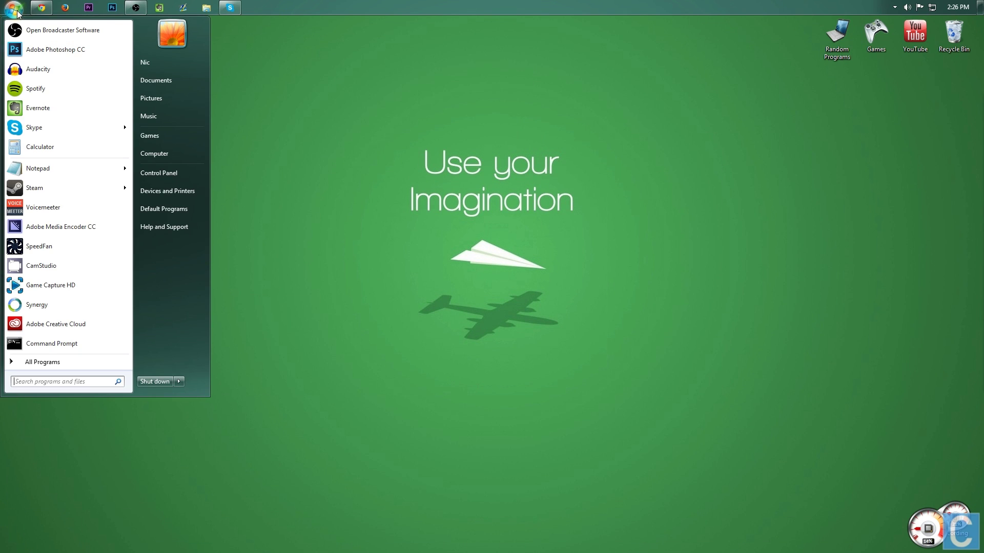
click(17, 12)
click(16, 14)
Open the Downloads folder via a 'downloads' search, close it empty, and show the jar's context menu
text(downloads)
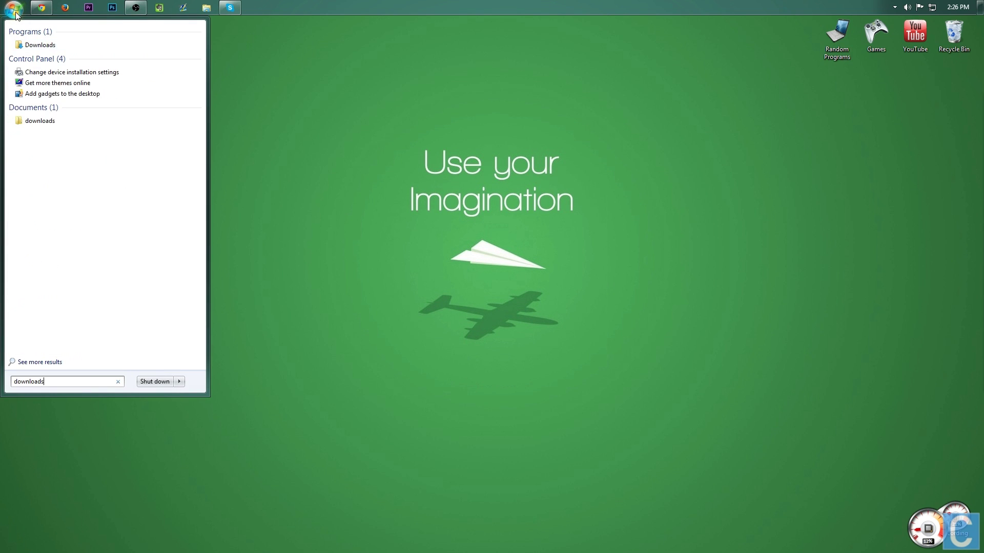
key(Return)
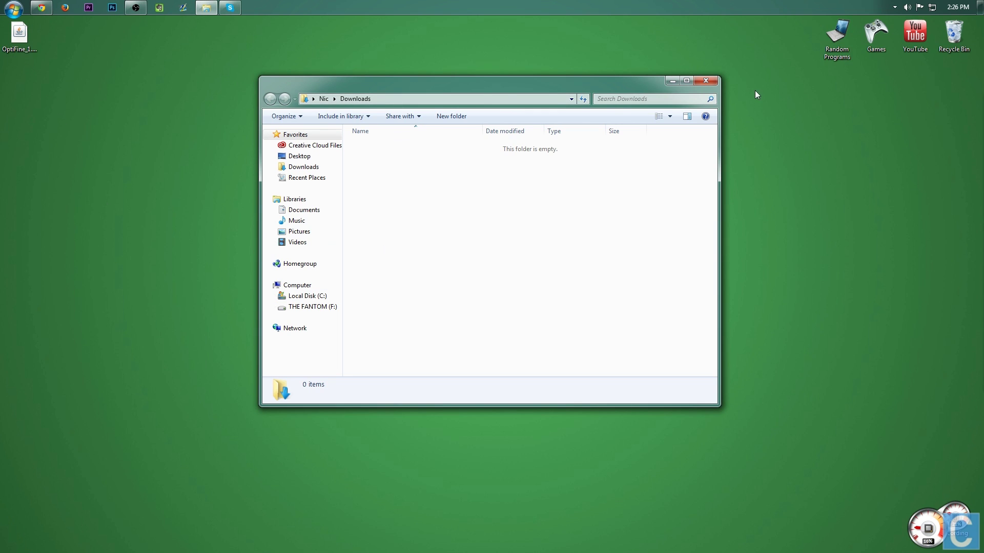
click(705, 81)
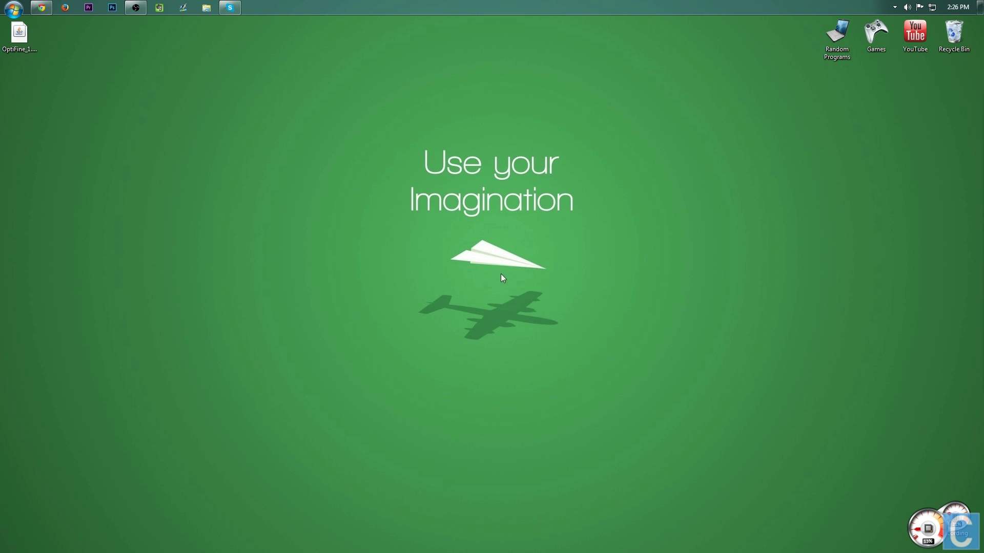
right_click(20, 35)
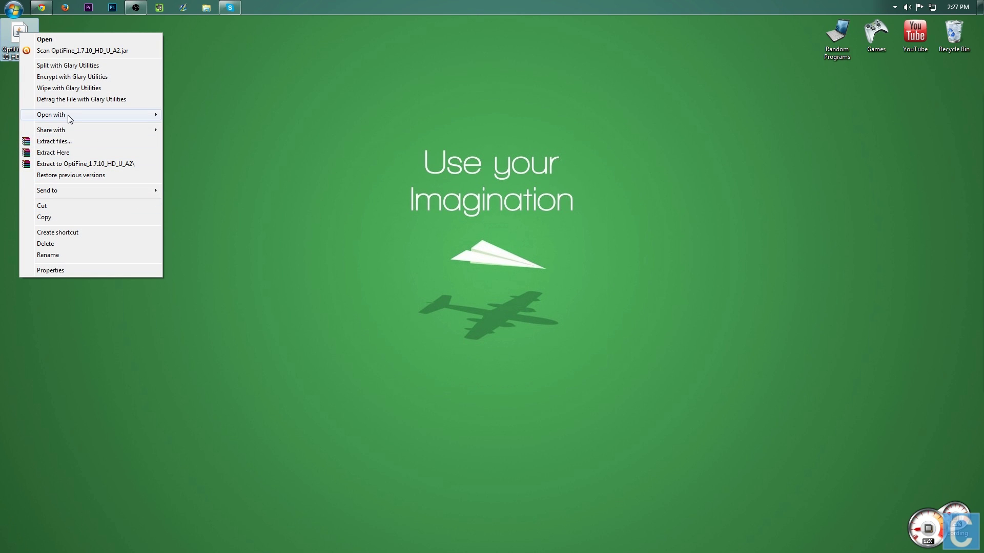
Run the jar with Java(TM) Platform SE binary and install OptiFine HD Ultra A2 for Minecraft 1.7.10
mouse_move(68, 115)
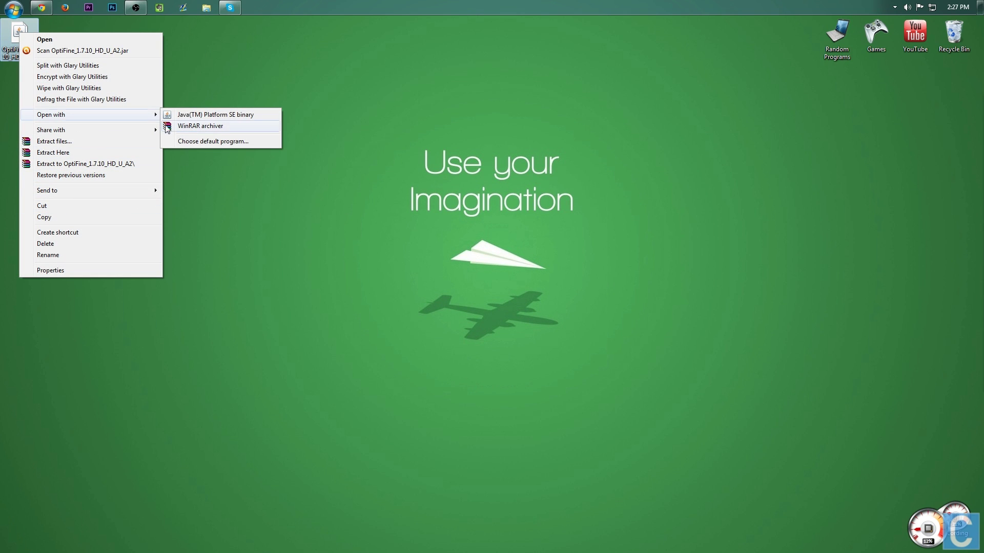
click(217, 115)
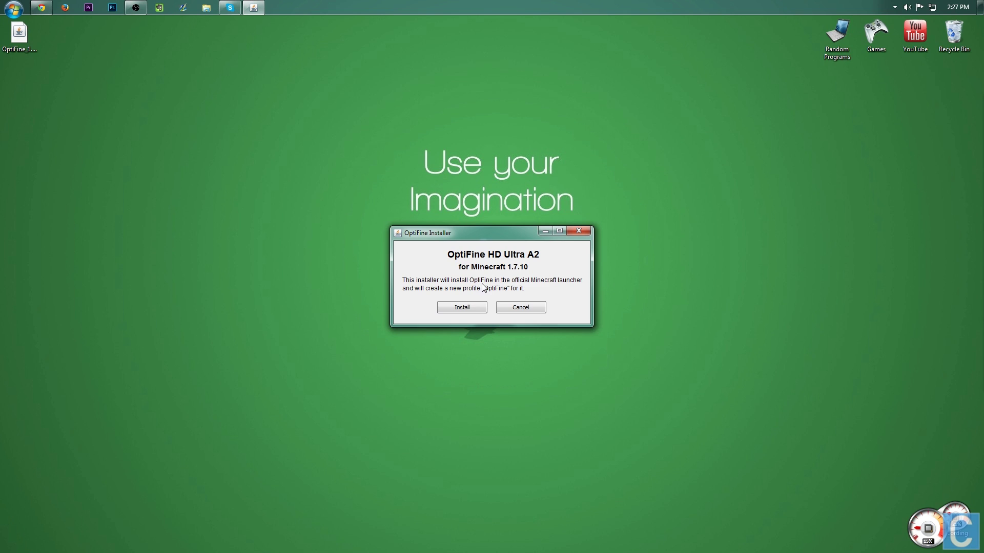
click(468, 306)
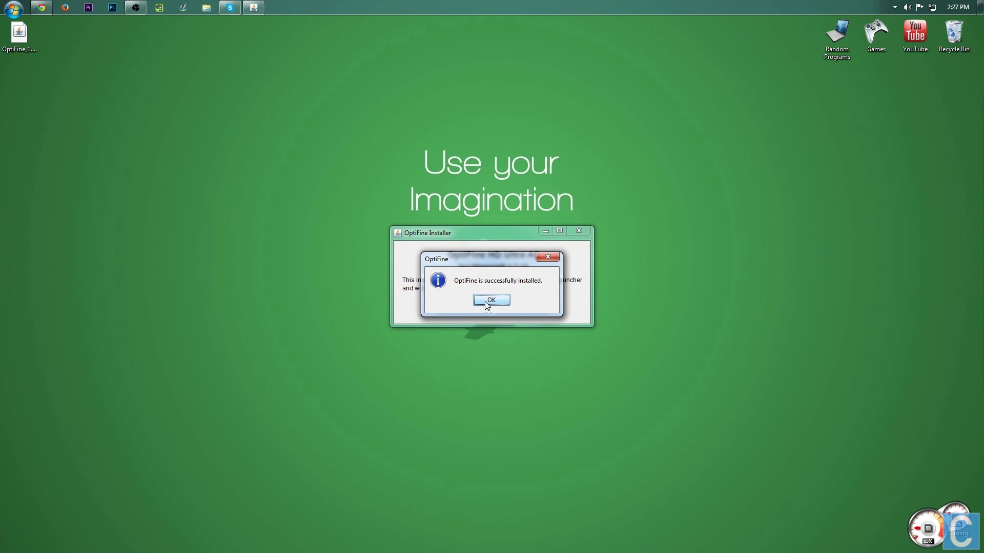
click(487, 300)
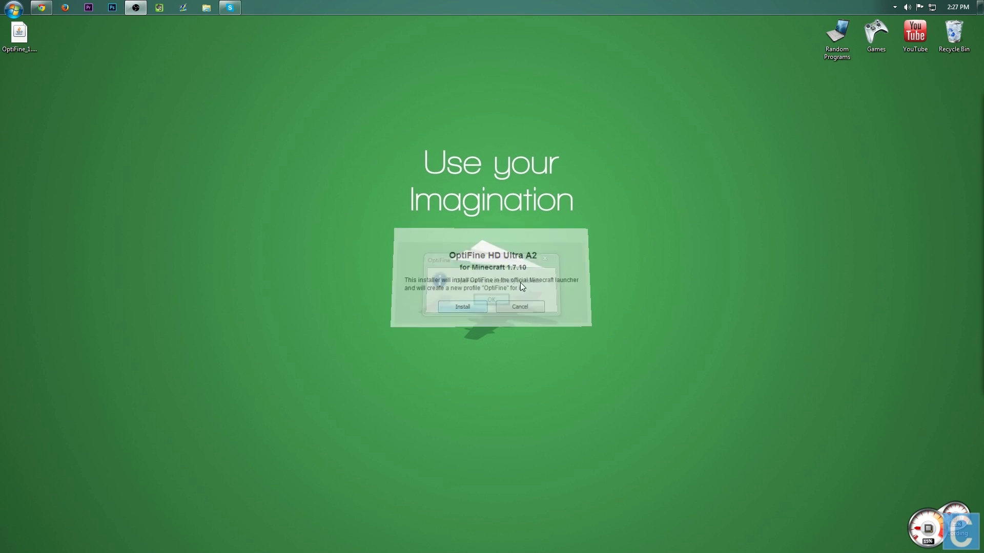
Launch the Minecraft application from Games\Minecraft and close the Explorer window
double_click(879, 39)
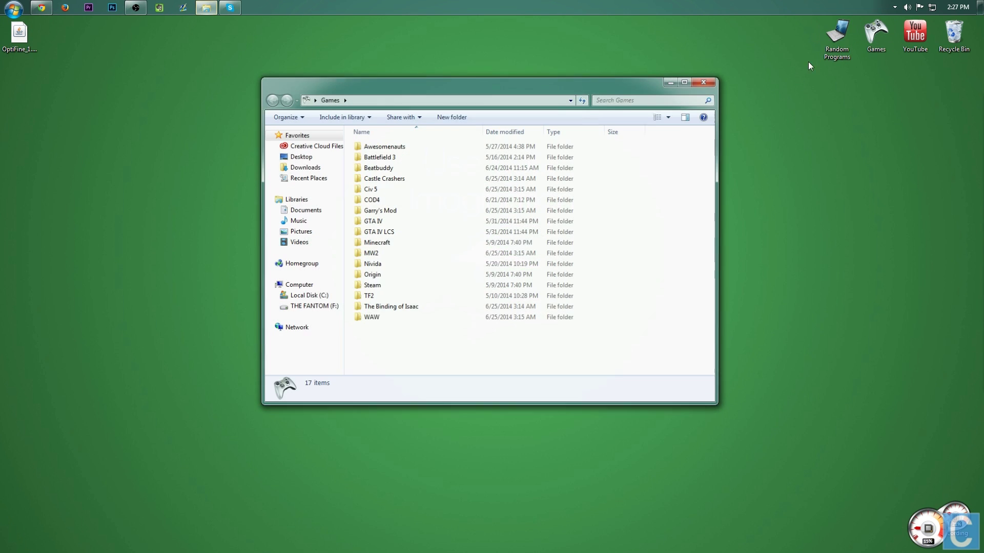
double_click(397, 248)
double_click(382, 146)
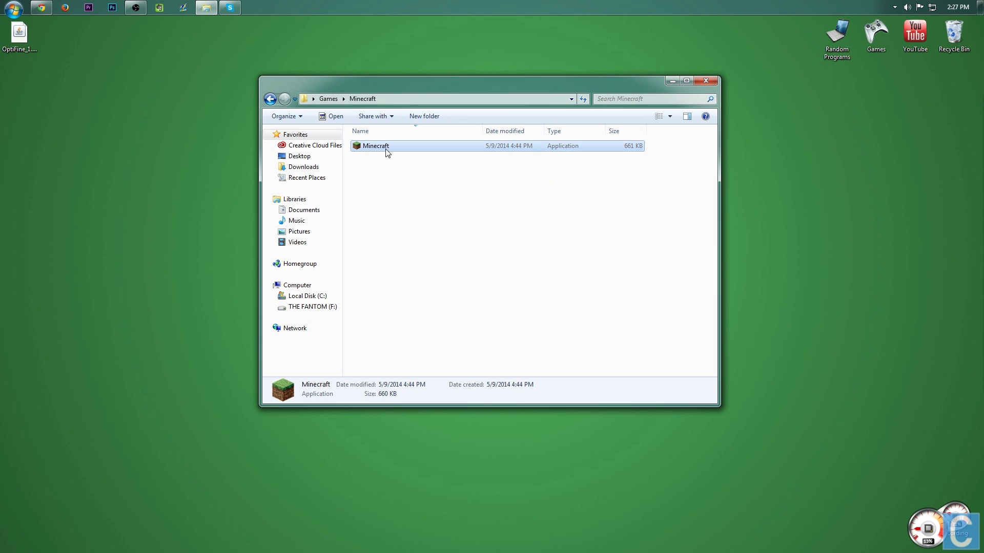
click(705, 80)
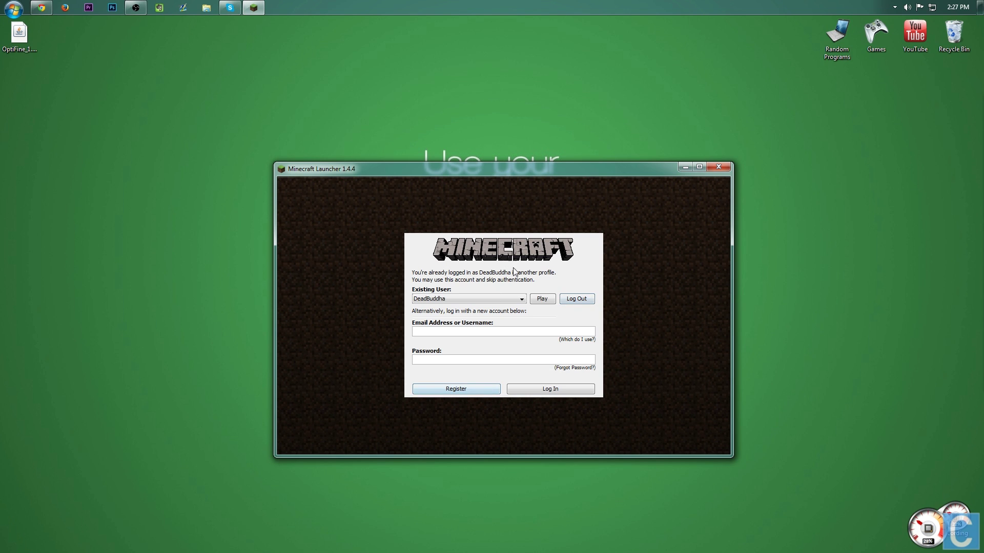
Continue with the logged-in account and set the main profile's version to release 1.7.10
click(542, 299)
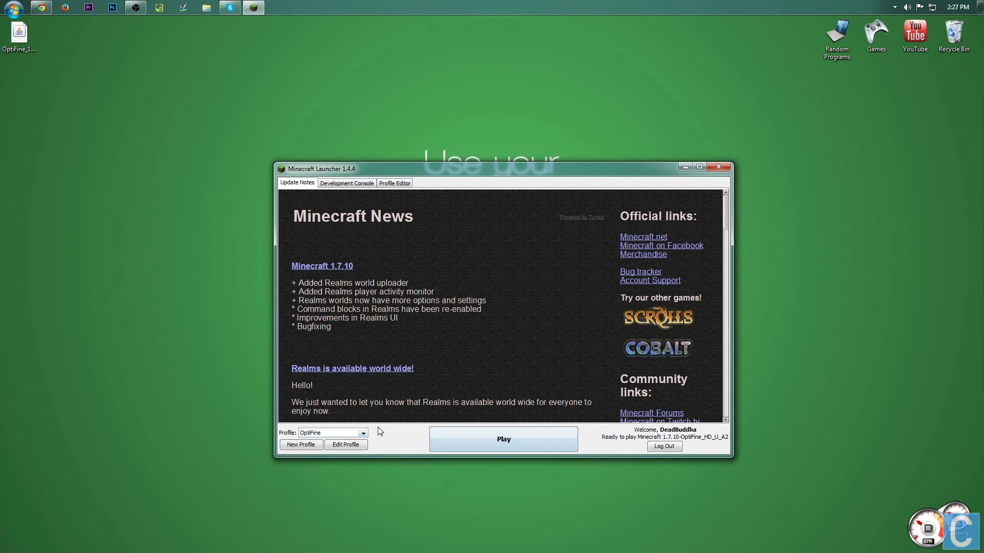
click(354, 435)
click(339, 444)
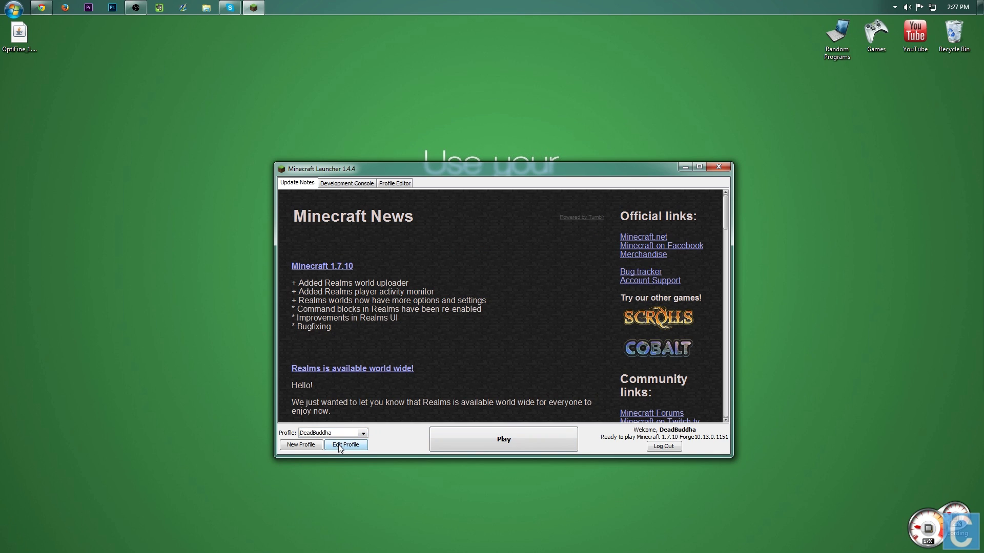
click(343, 444)
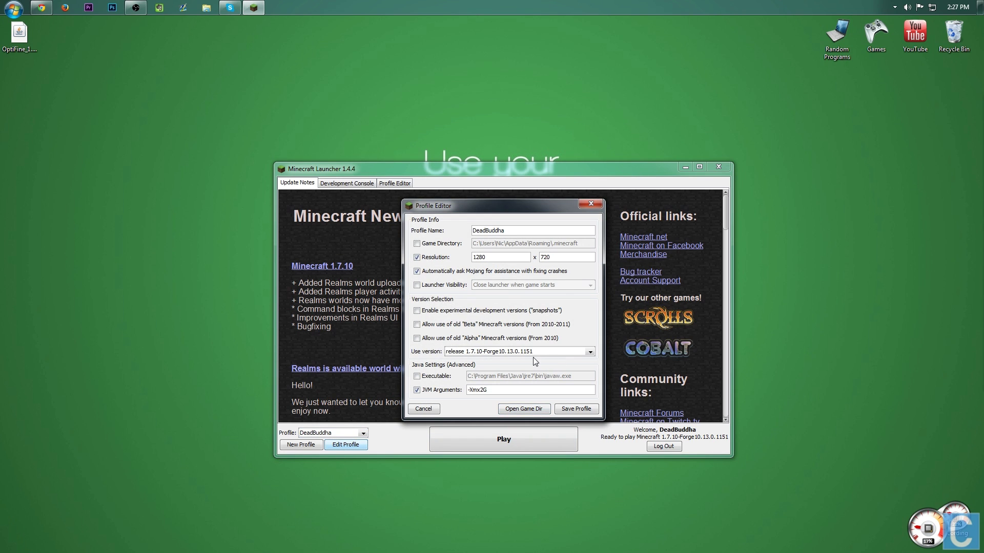
click(495, 353)
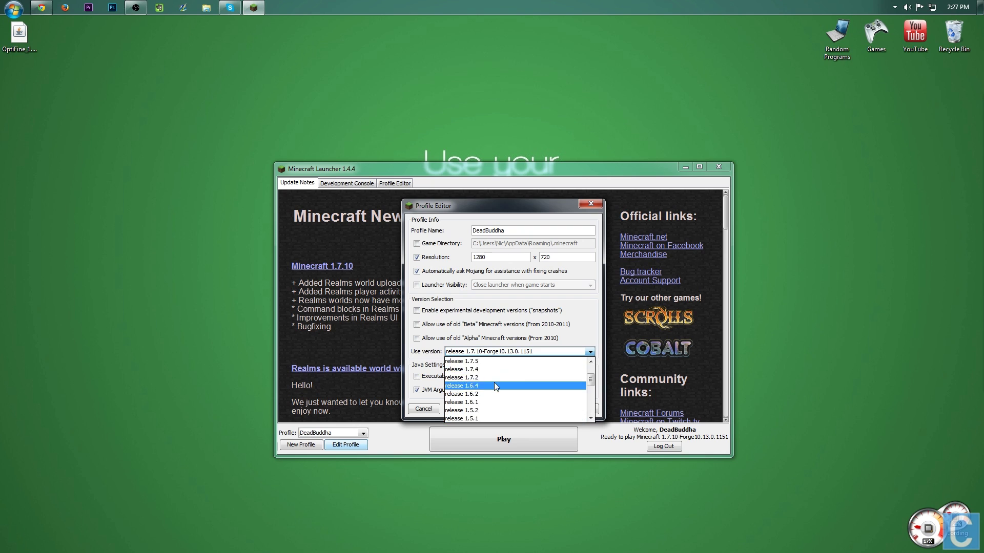
click(472, 369)
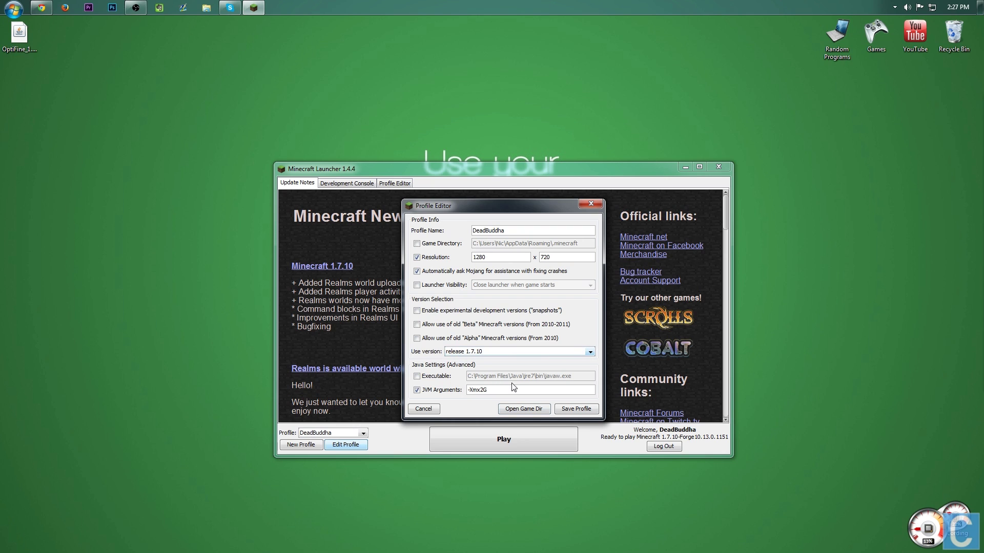
click(576, 409)
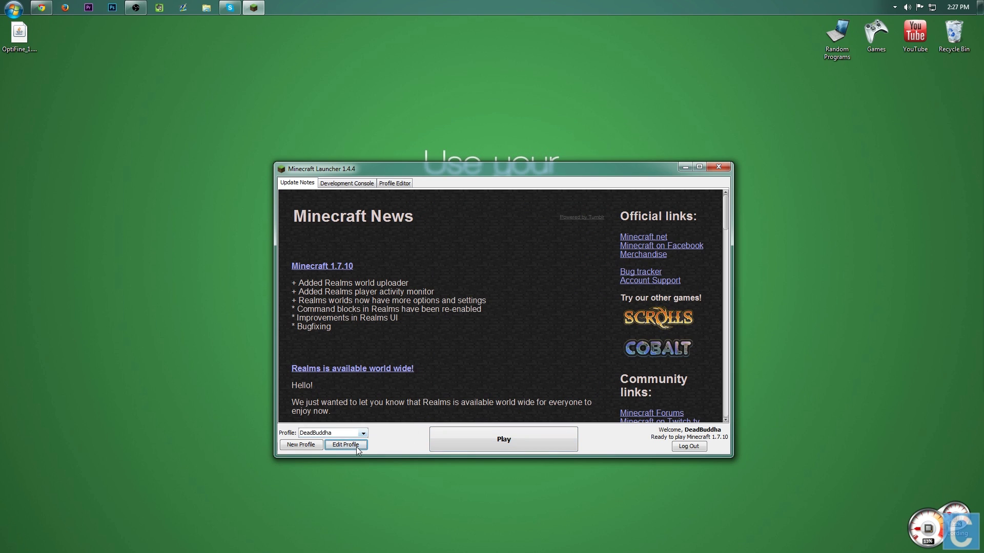
Change the profile's version to 1.7.10-OptiFine_HD_U_A2, save it, and start the game
click(341, 434)
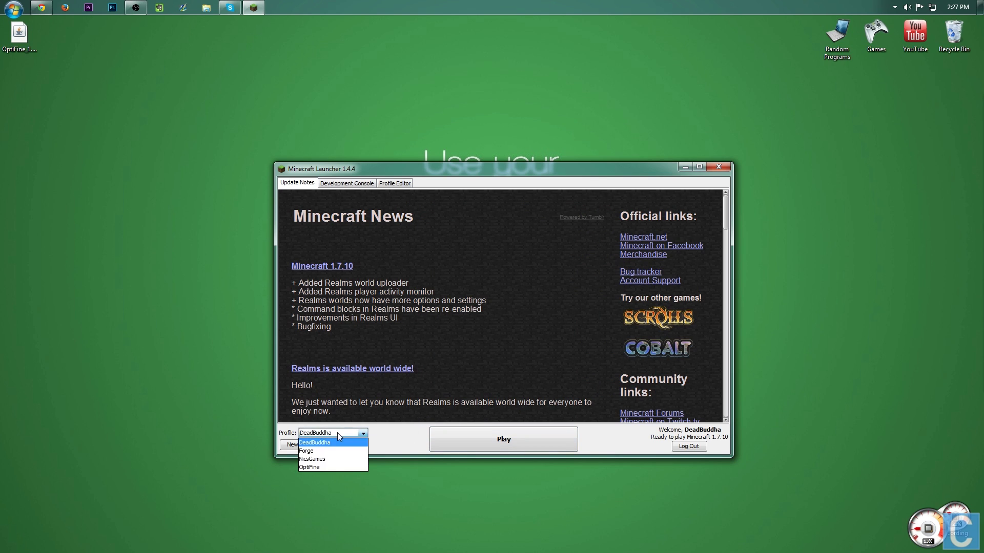
click(339, 444)
click(345, 444)
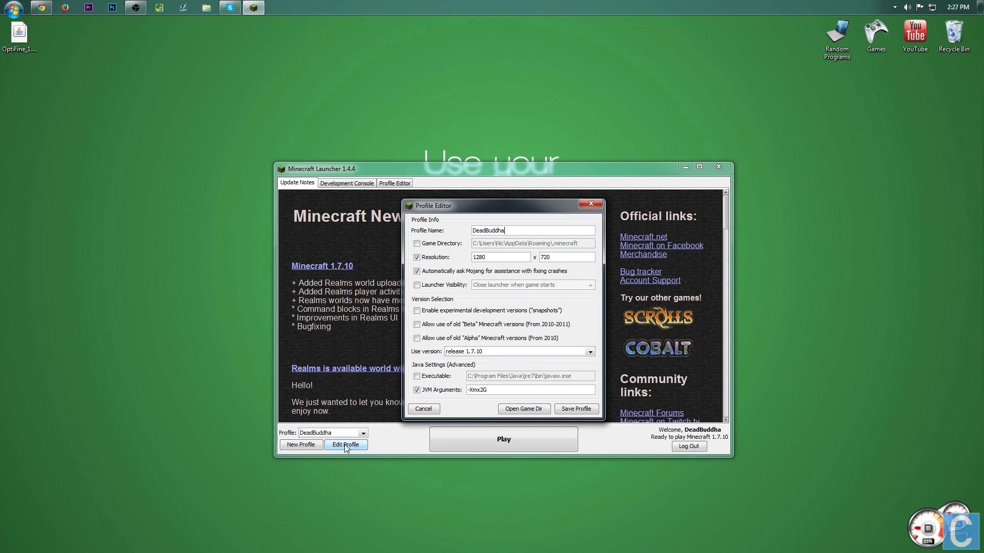
click(476, 351)
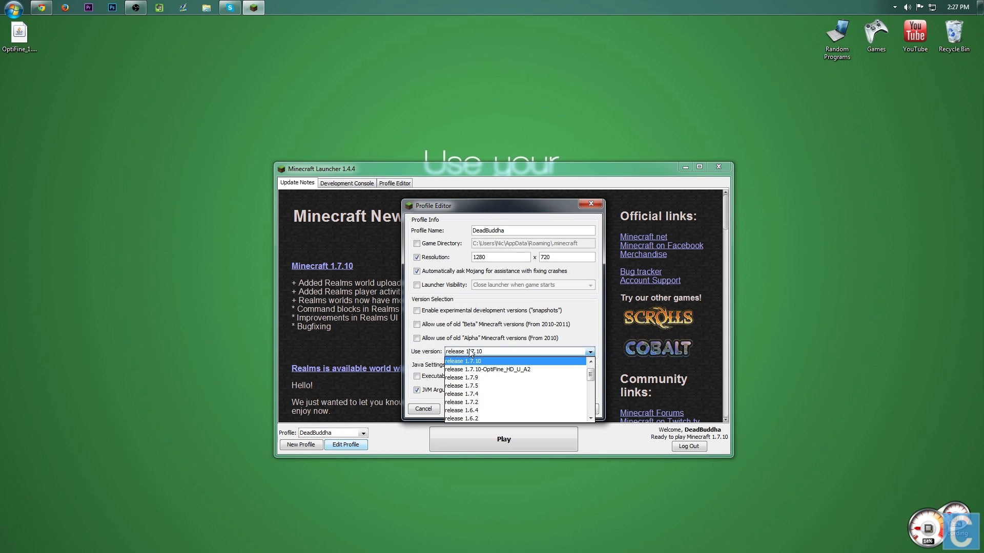
click(514, 370)
click(572, 412)
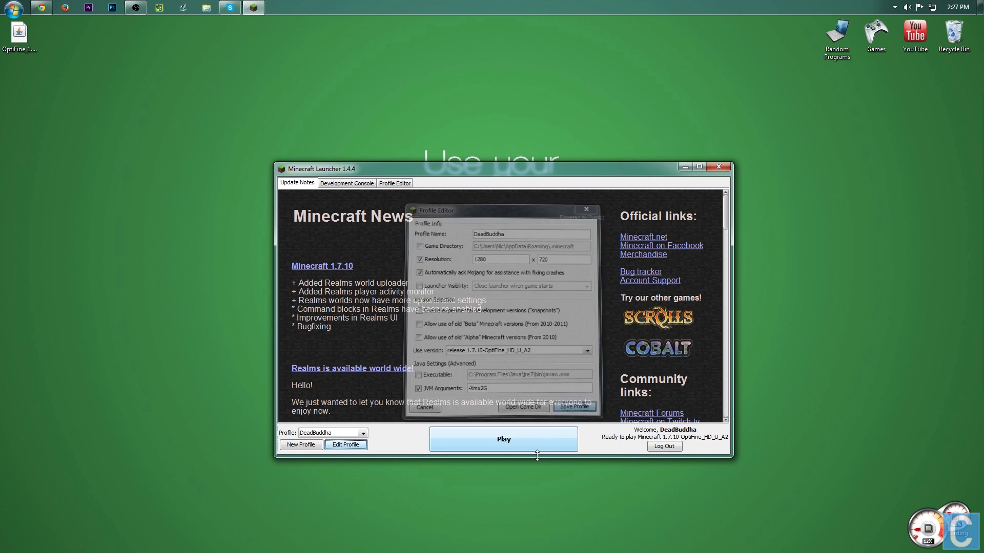
click(504, 440)
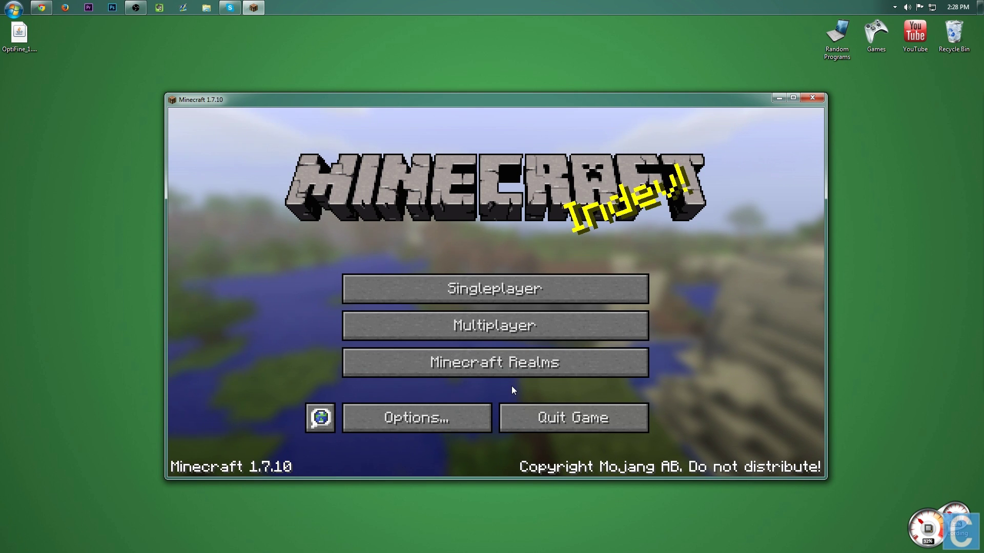
Open Options > Video Settings and check OptiFine's Animations and Performance pages
click(459, 406)
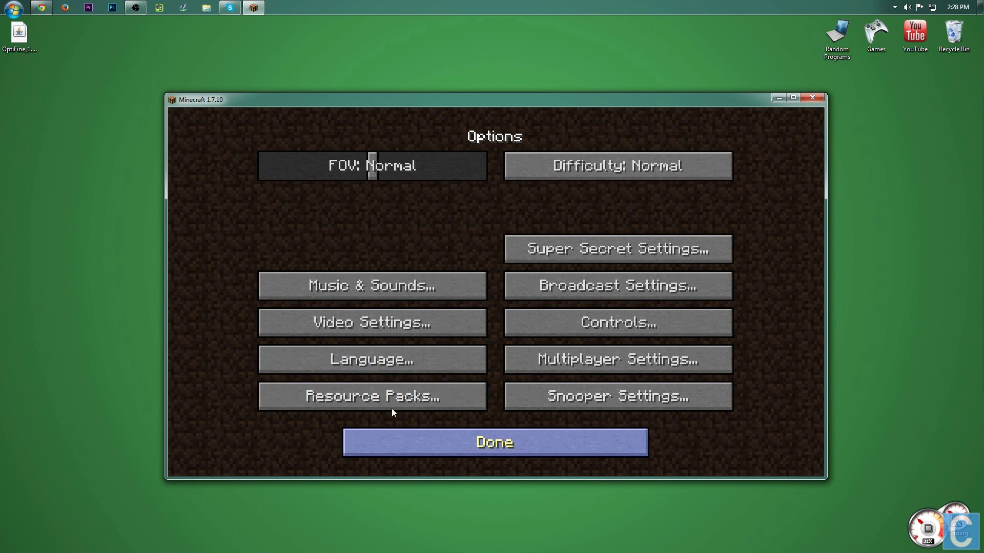
click(307, 322)
click(313, 425)
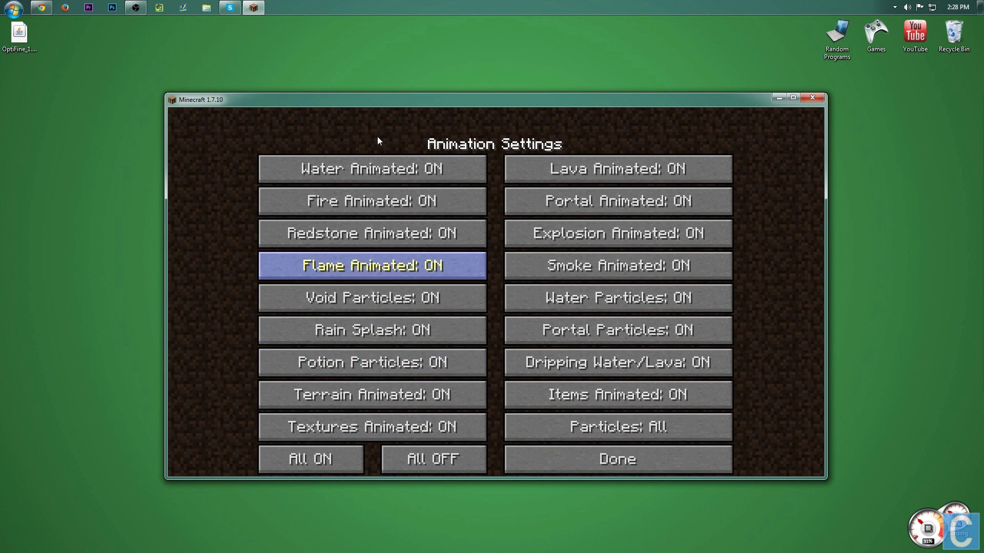
click(623, 454)
click(592, 399)
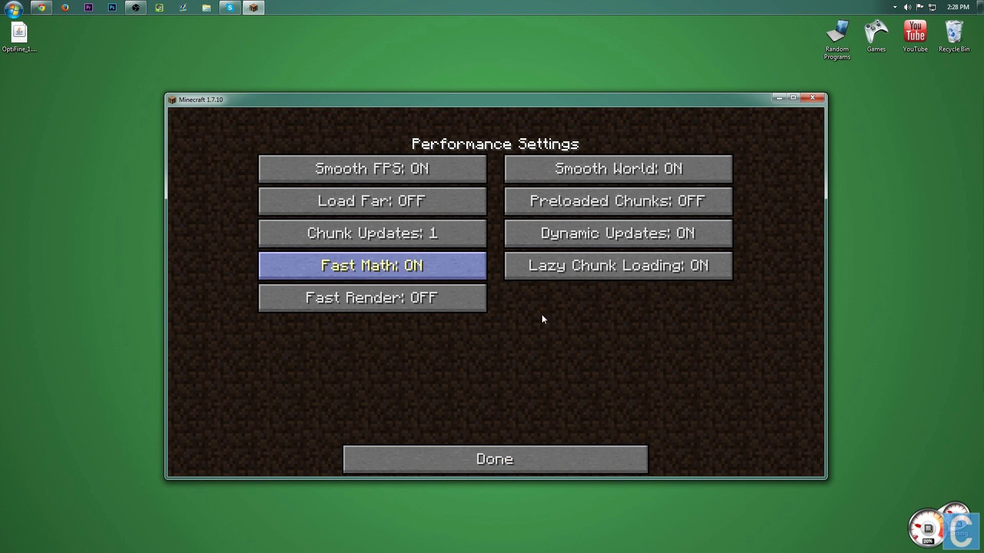
click(438, 456)
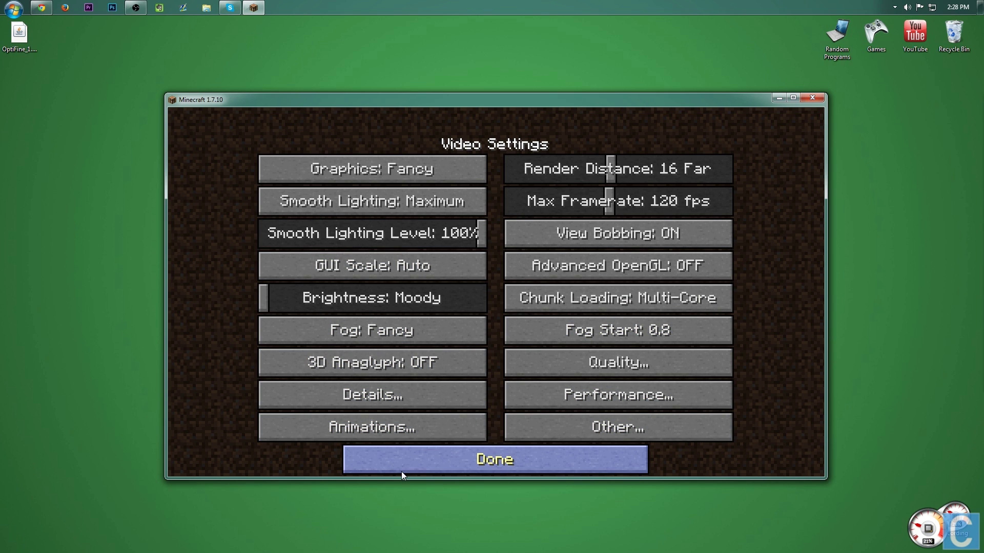